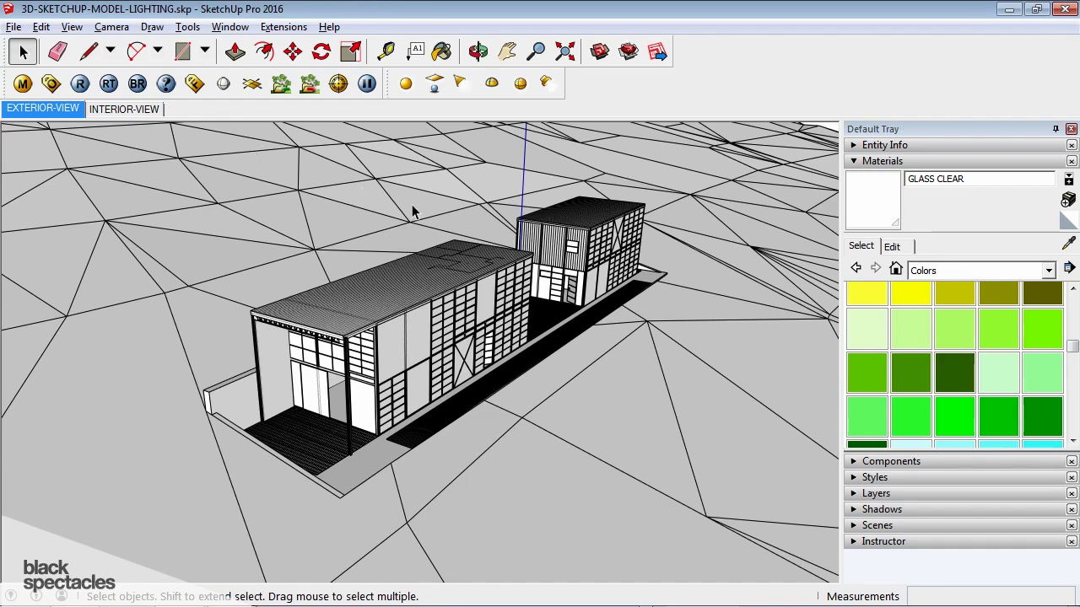
# - Zoom out until the whole terrain mesh around the small house is visible
pyautogui.scroll(-5, 412, 213)
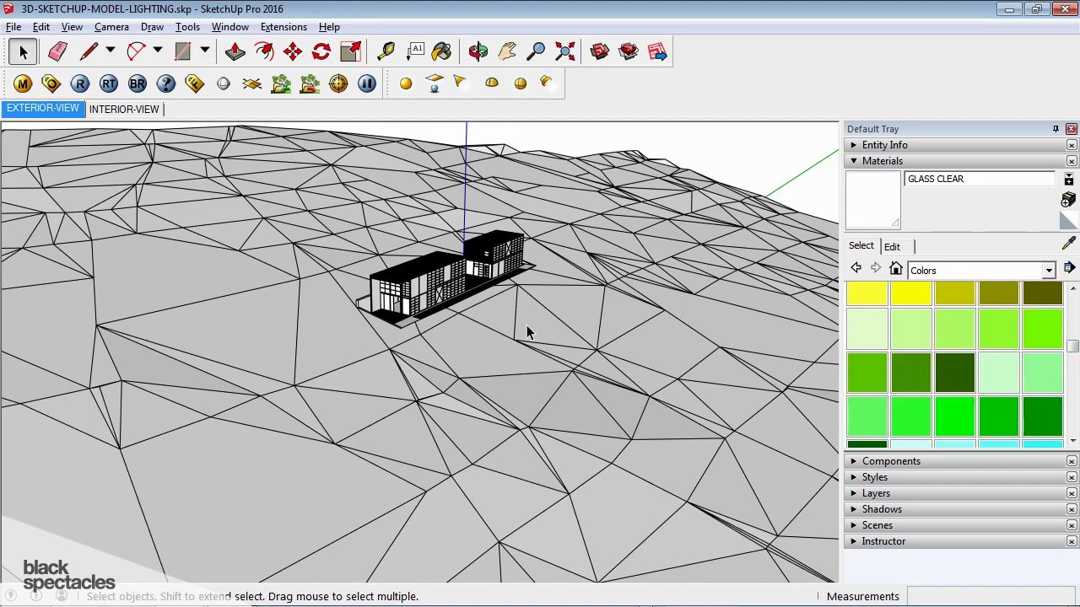
pyautogui.scroll(-2, 527, 331)
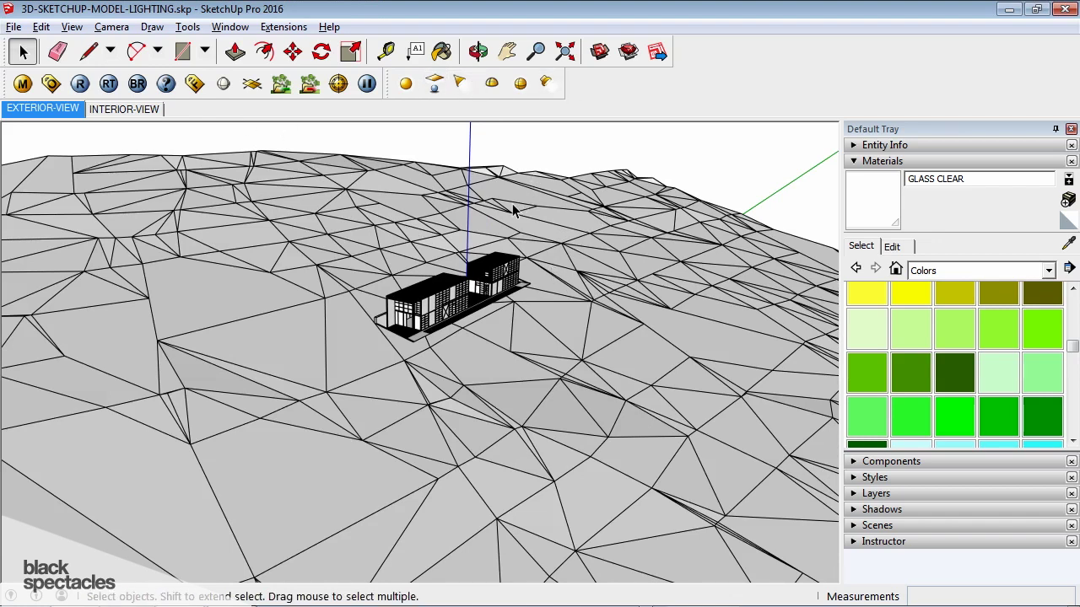
pyautogui.scroll(-3, 311, 279)
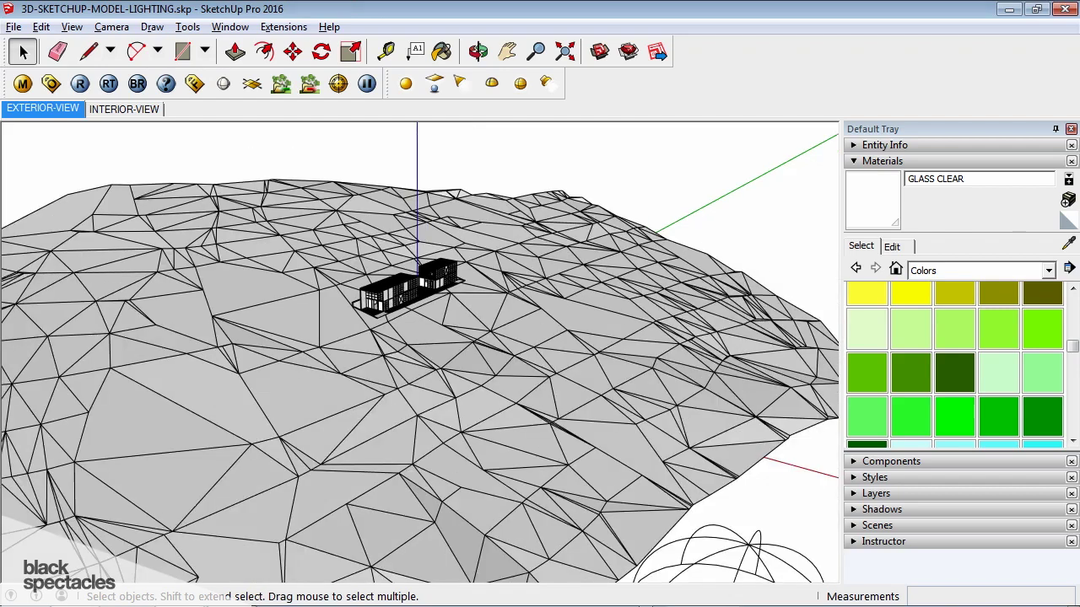
# - Enable the Shadows toolbar from the View > Toolbars list
pyautogui.click(72, 27)
pyautogui.click(49, 46)
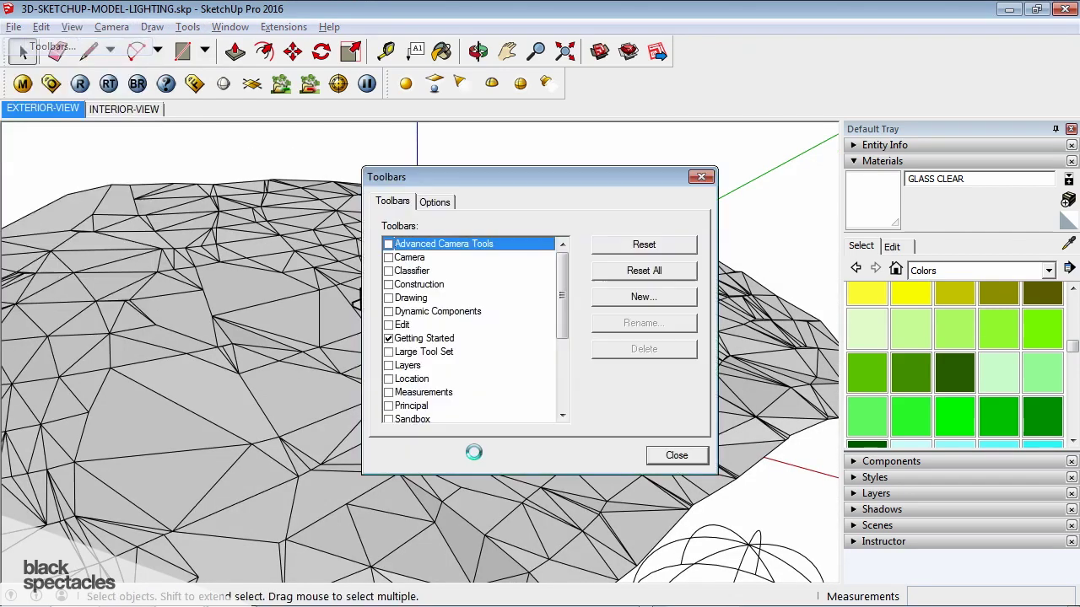
pyautogui.moveTo(563, 287); pyautogui.dragTo(562, 361)
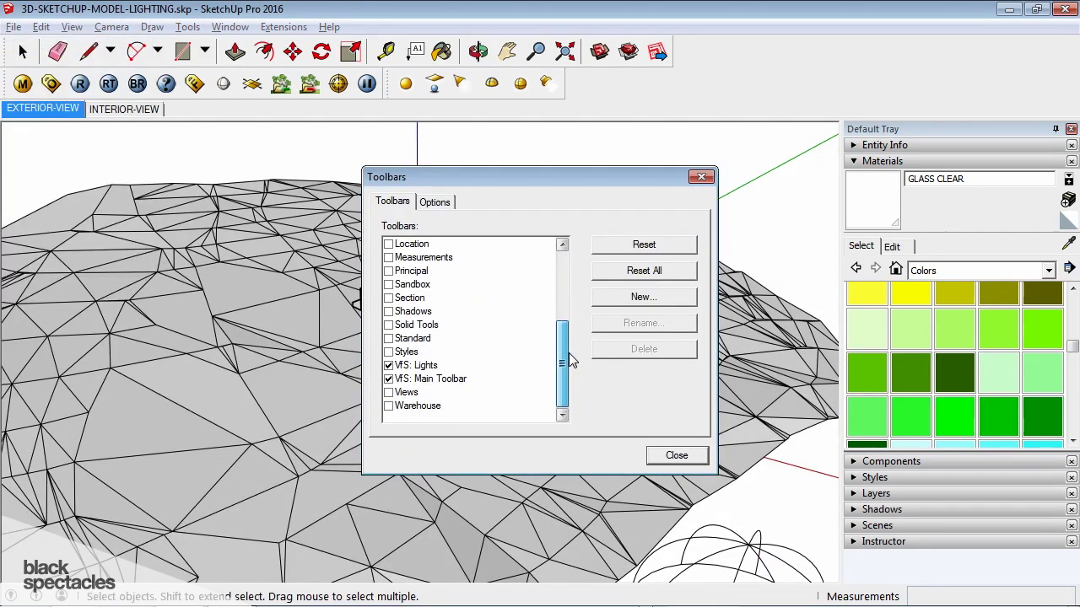
pyautogui.click(389, 313)
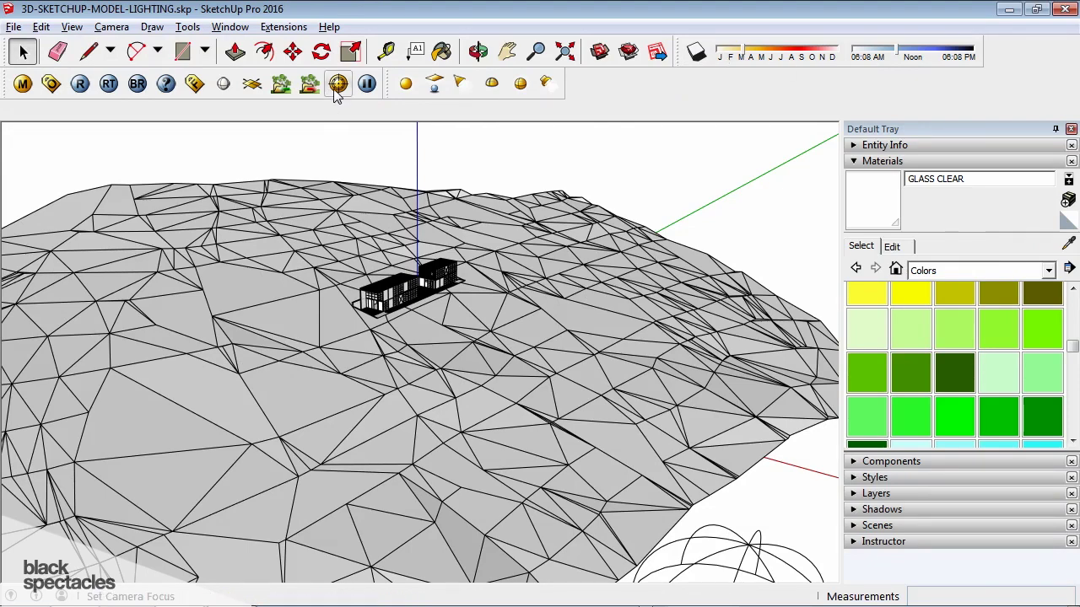
# - Turn on shadows, move the shadow month later, and orbit to view the house anew
pyautogui.click(478, 51)
pyautogui.scroll(8, 471, 229)
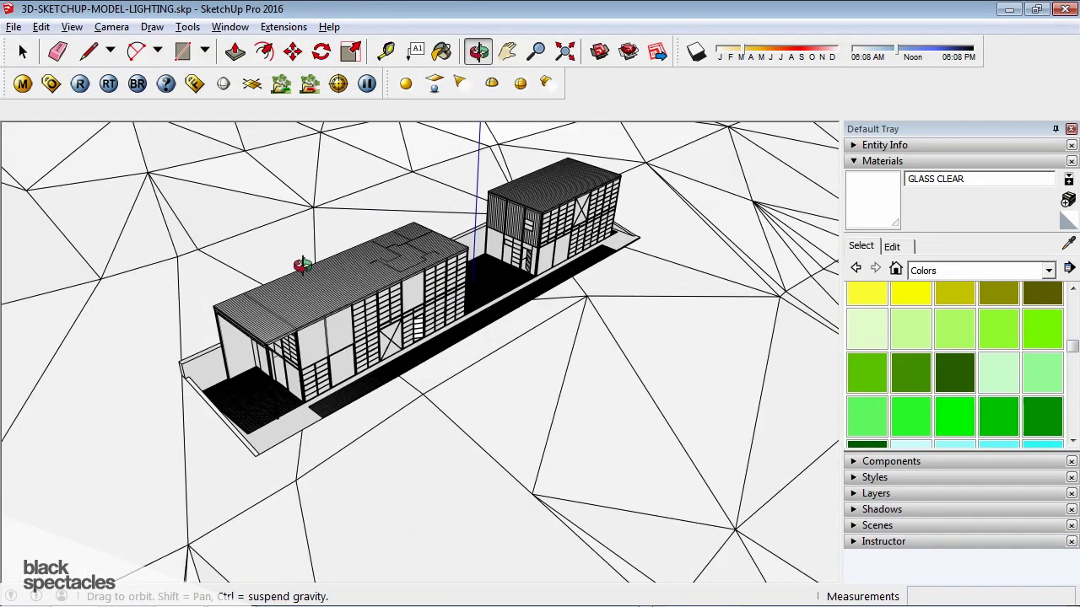
pyautogui.click(696, 52)
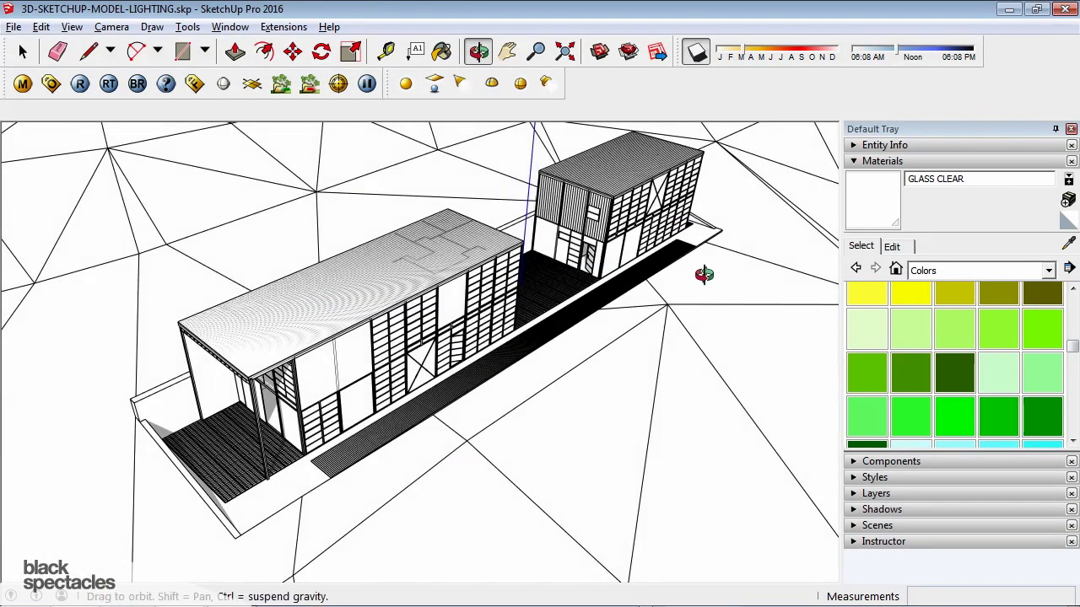
pyautogui.moveTo(765, 56); pyautogui.dragTo(805, 53)
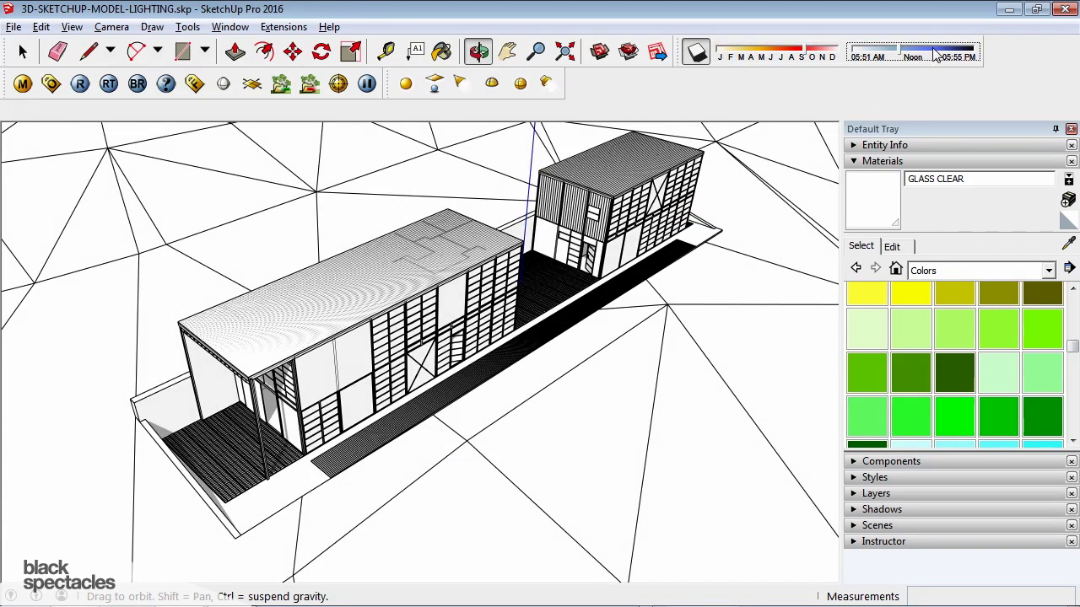
pyautogui.moveTo(675, 270); pyautogui.dragTo(547, 313)
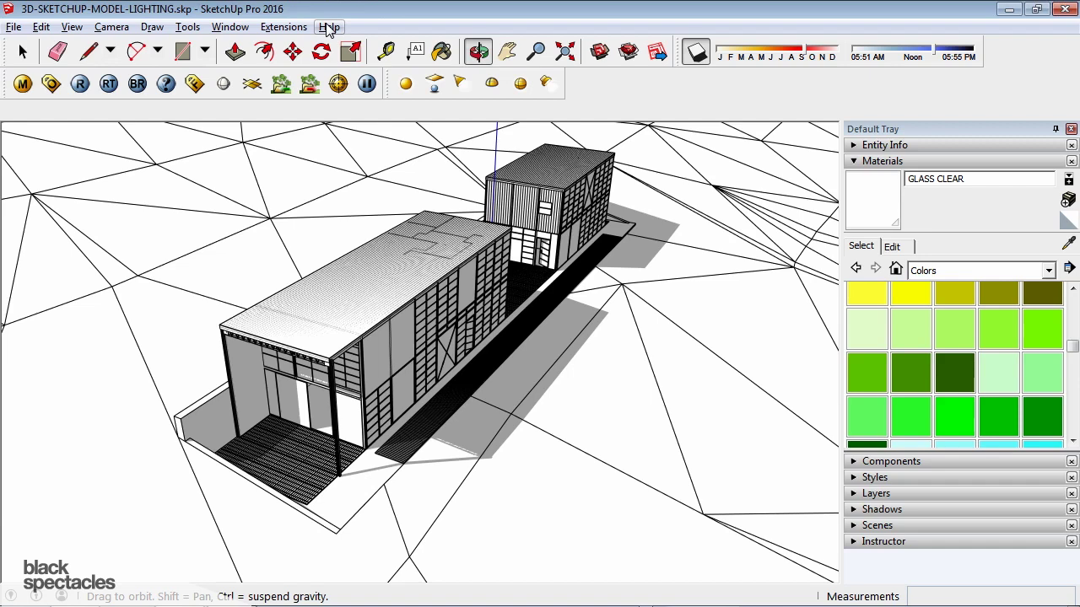
pyautogui.click(230, 27)
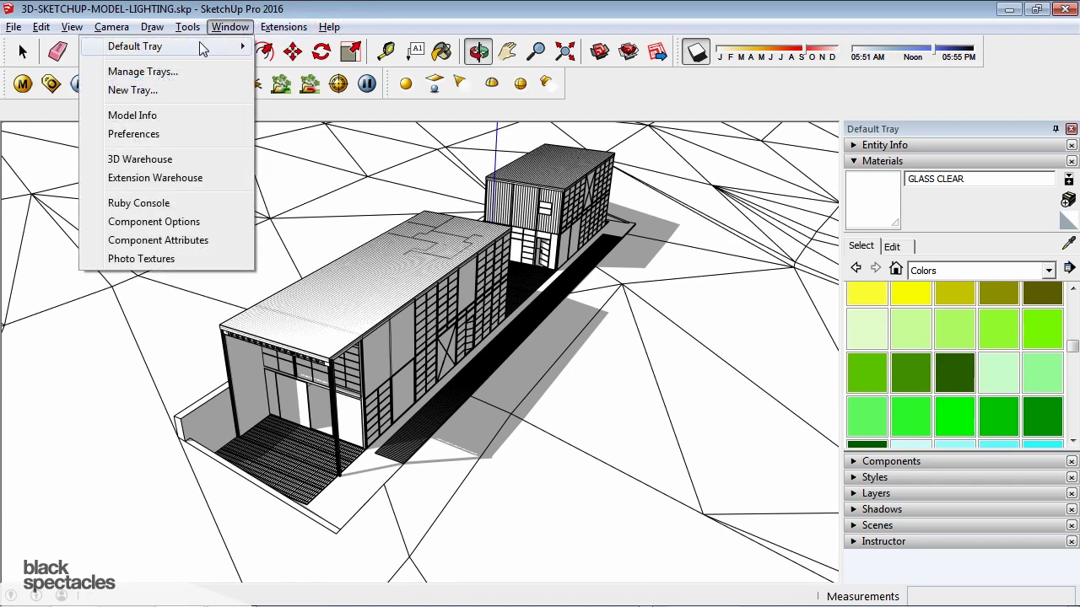
pyautogui.click(186, 115)
pyautogui.click(29, 136)
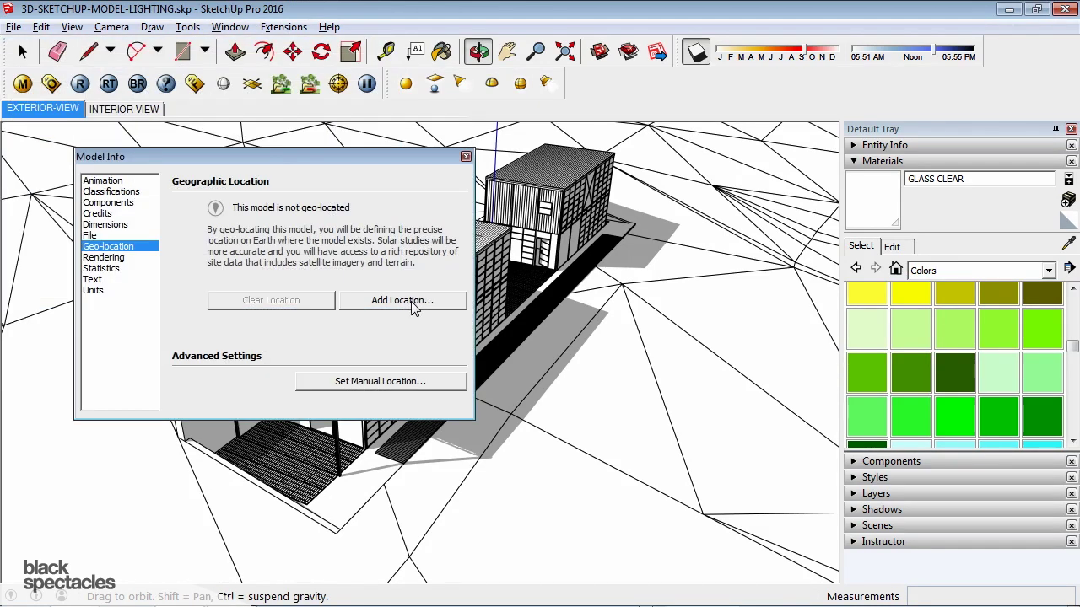
pyautogui.click(412, 308)
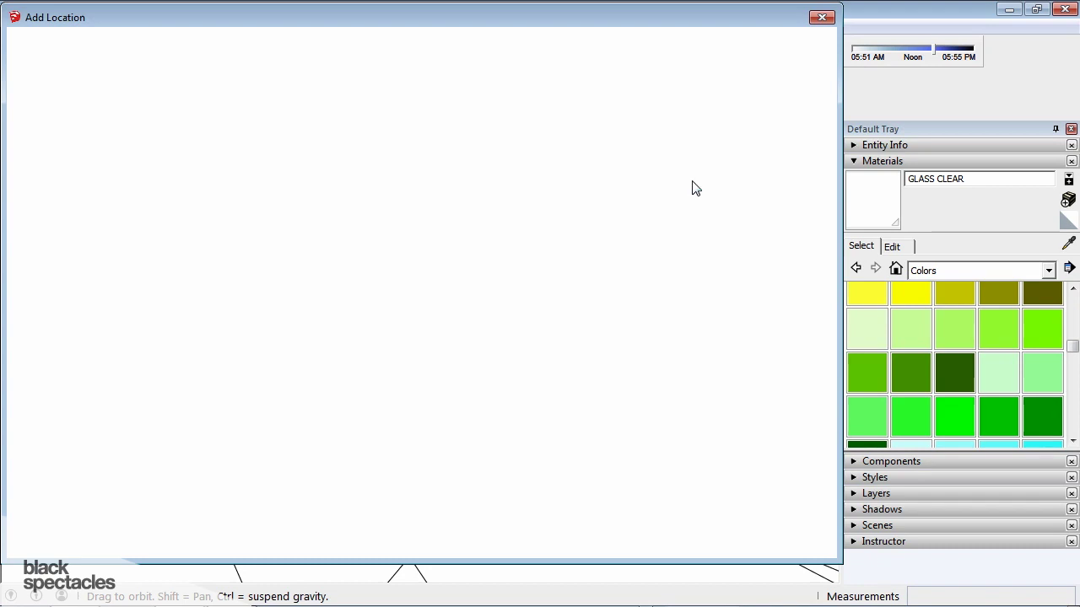
pyautogui.click(823, 18)
pyautogui.click(466, 156)
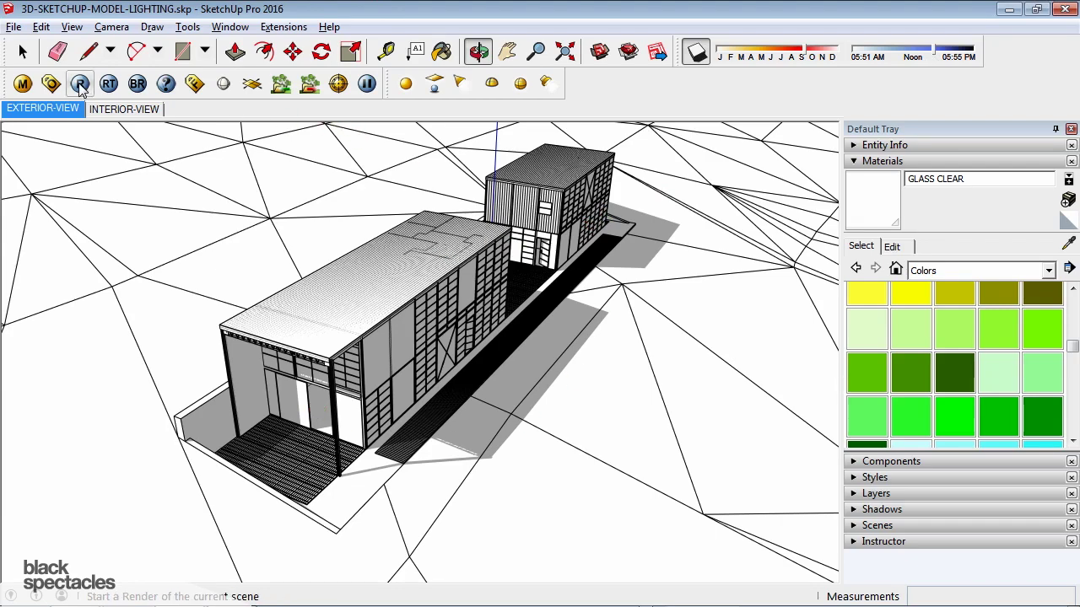
# - Zoom out, select the dome beside the terrain, then clear the selection
pyautogui.scroll(-3, 542, 306)
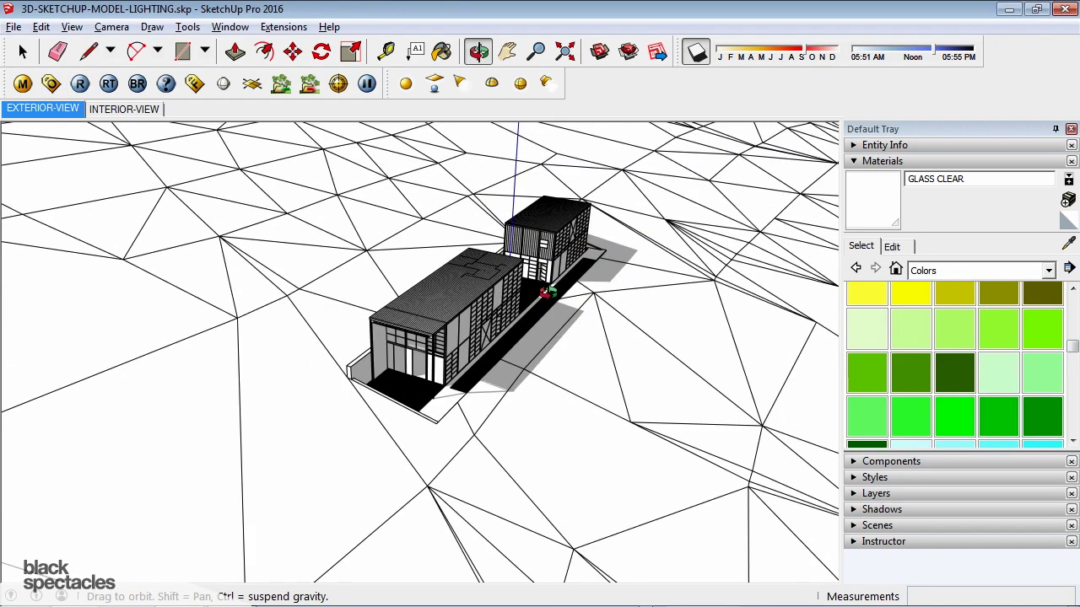
pyautogui.scroll(-6, 514, 291)
pyautogui.click(23, 51)
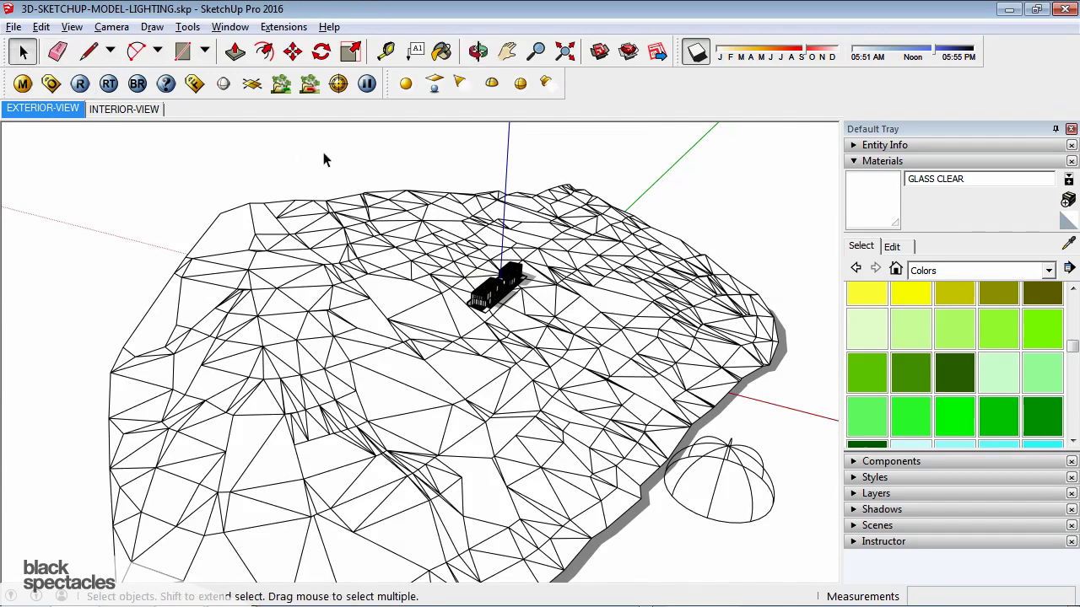
pyautogui.scroll(-2, 401, 189)
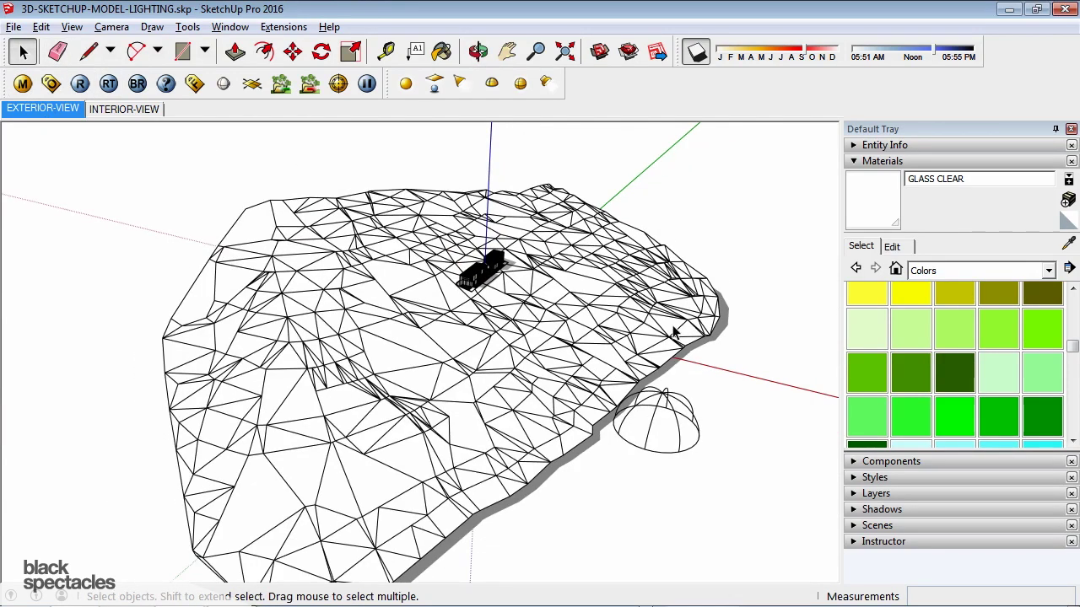
pyautogui.scroll(1, 545, 355)
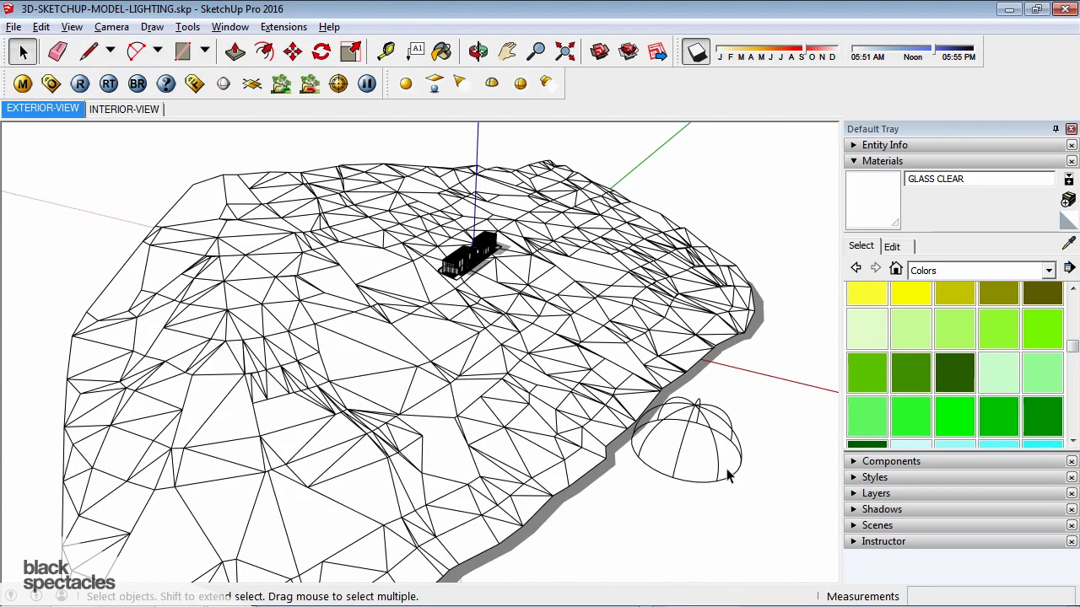
pyautogui.click(705, 414)
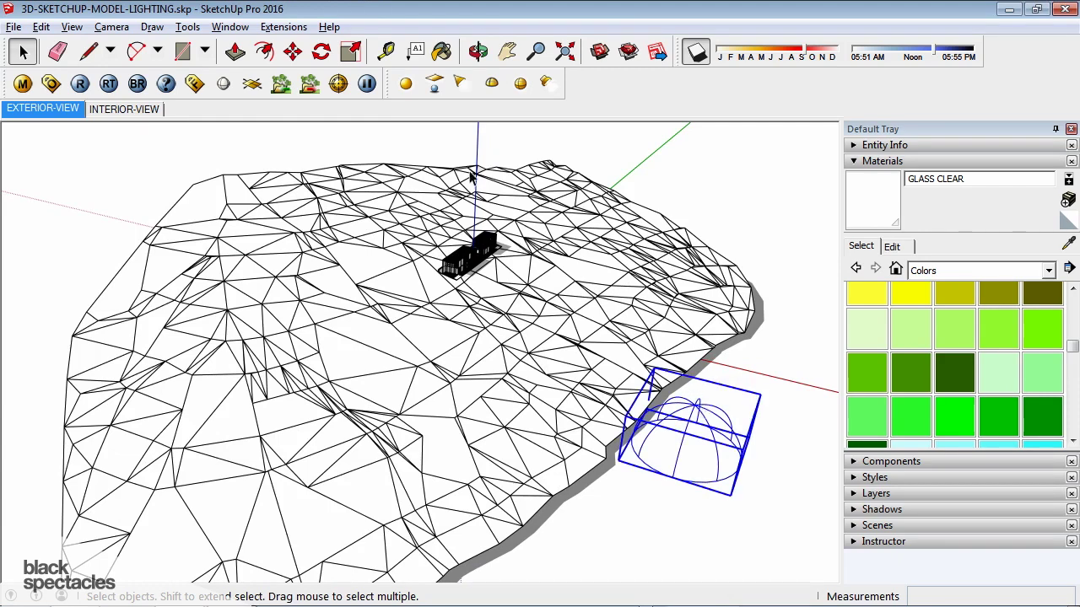
pyautogui.click(661, 152)
# - Zoom back in on the house and switch Display Shadows off
pyautogui.scroll(6, 443, 249)
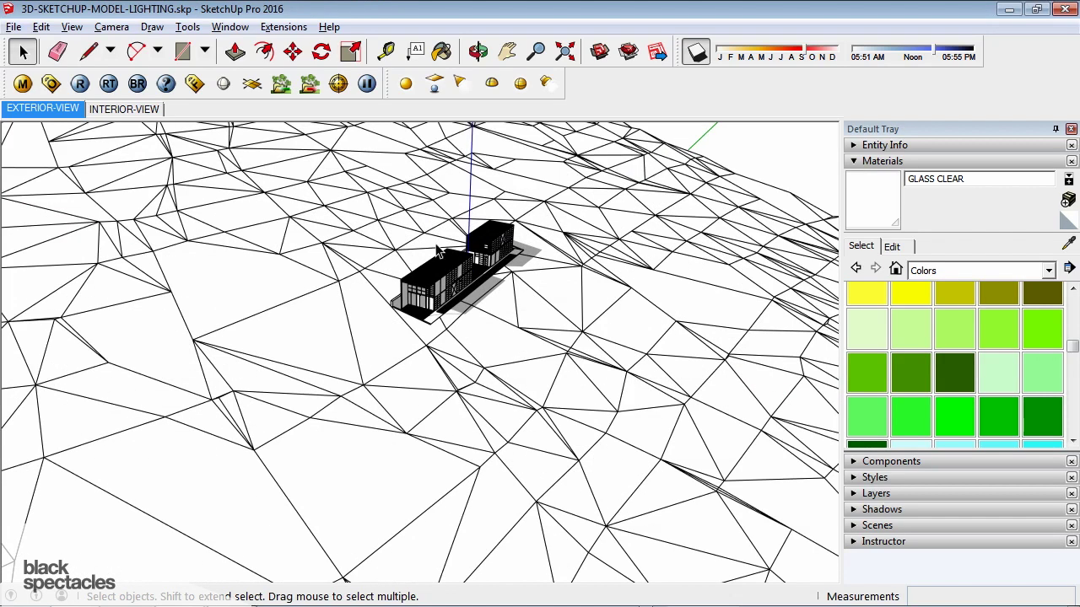
pyautogui.scroll(2, 438, 239)
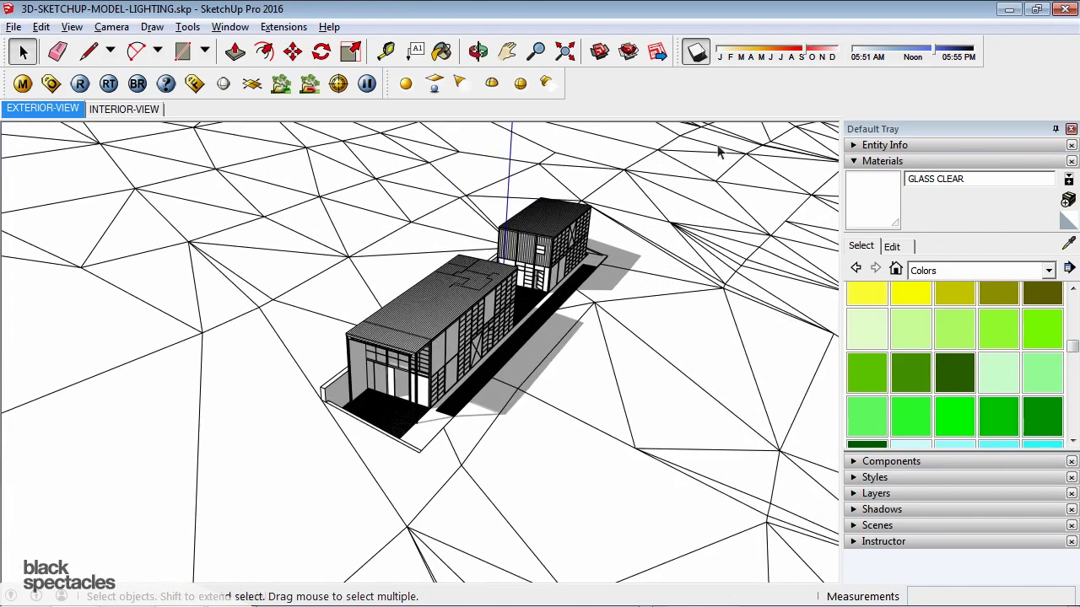
pyautogui.click(696, 53)
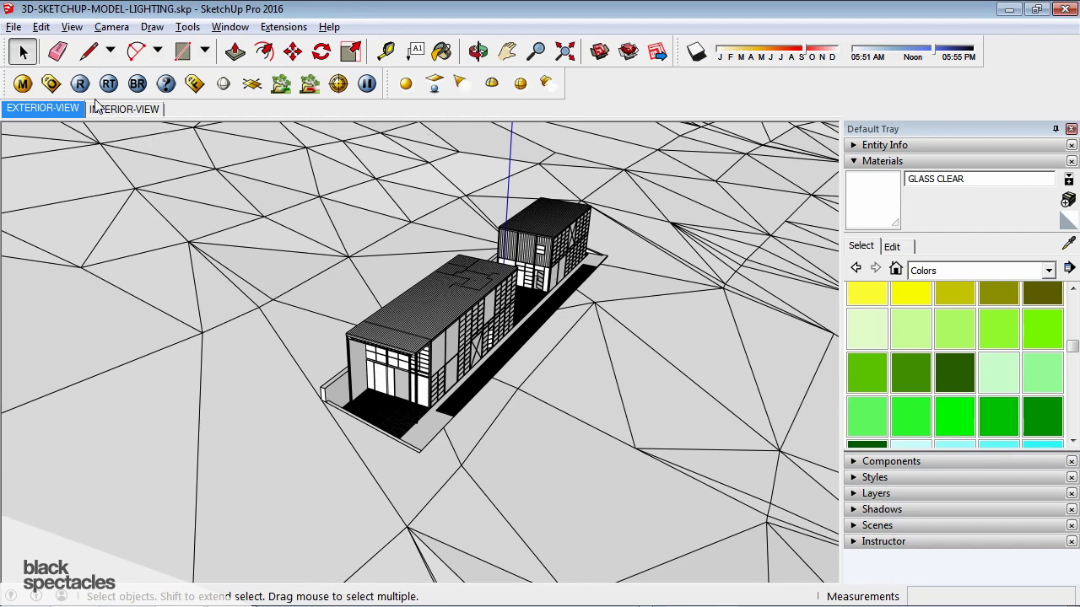
# - Open the GI skylight's TexSky texture editor from the V-Ray Environment options
pyautogui.click(51, 83)
pyautogui.moveTo(302, 81); pyautogui.dragTo(310, 95)
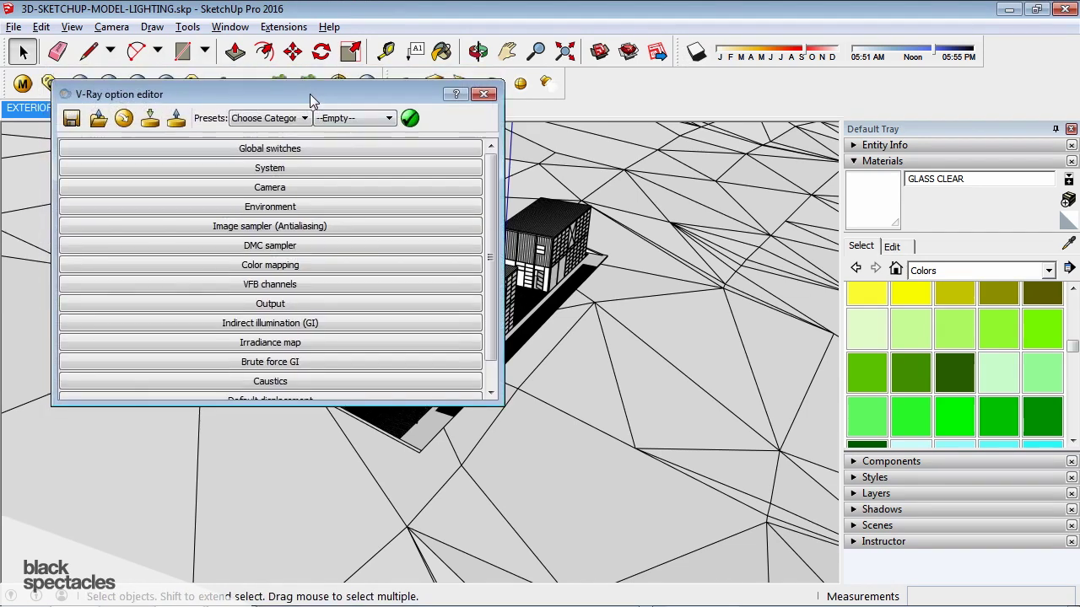
pyautogui.click(258, 210)
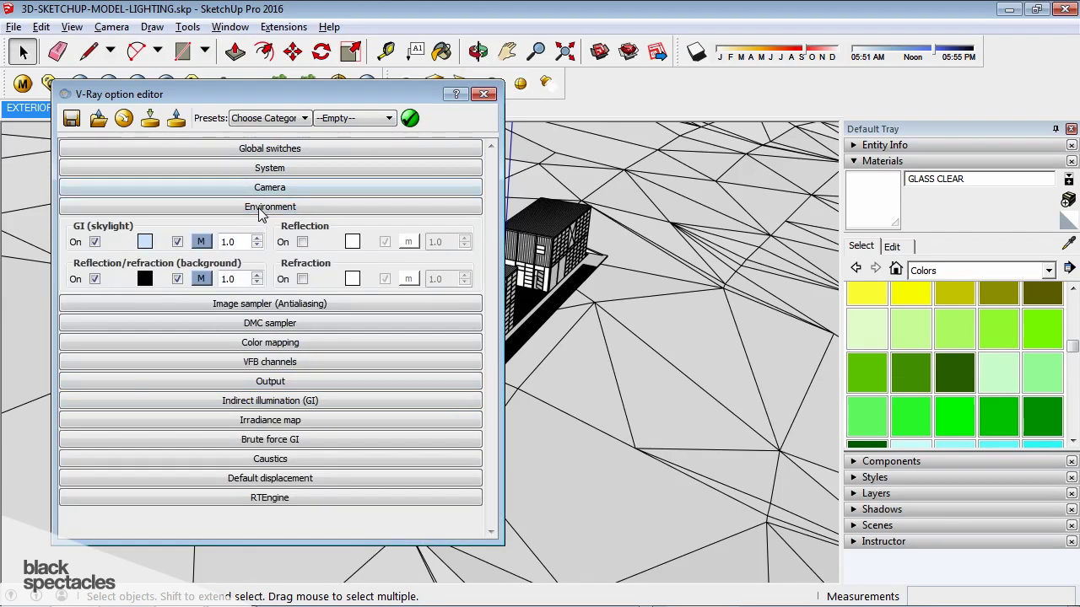
pyautogui.click(201, 243)
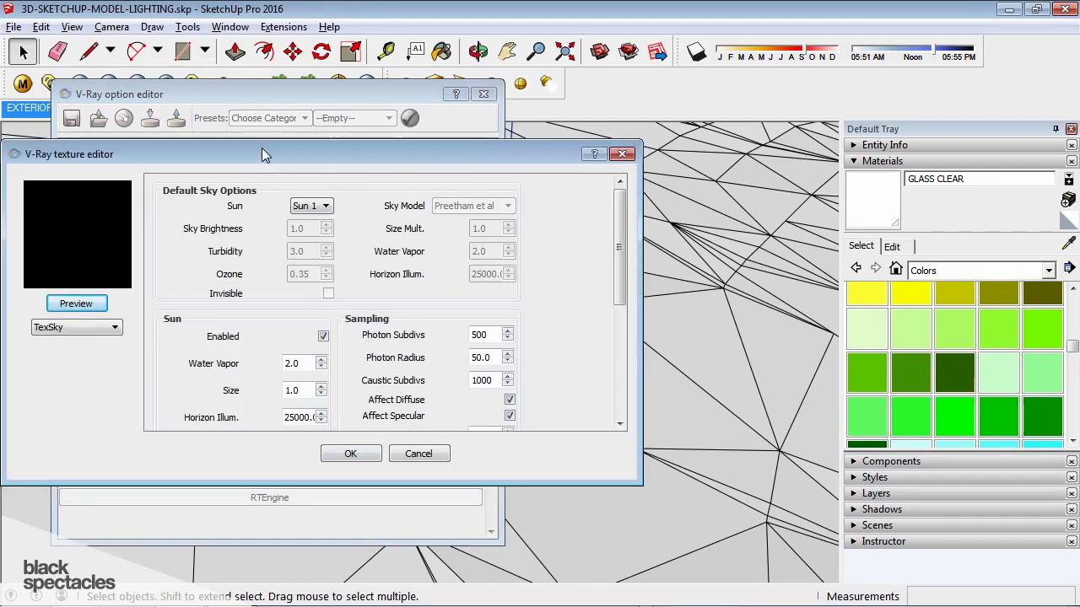
pyautogui.moveTo(262, 155); pyautogui.dragTo(728, 87)
pyautogui.moveTo(582, 90); pyautogui.dragTo(488, 98)
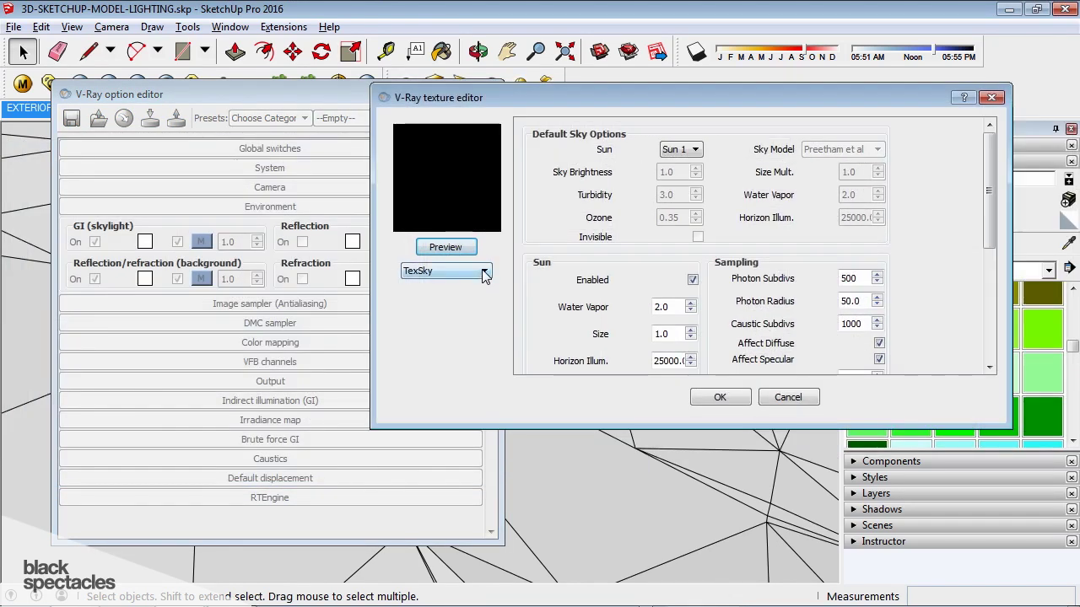
pyautogui.click(485, 272)
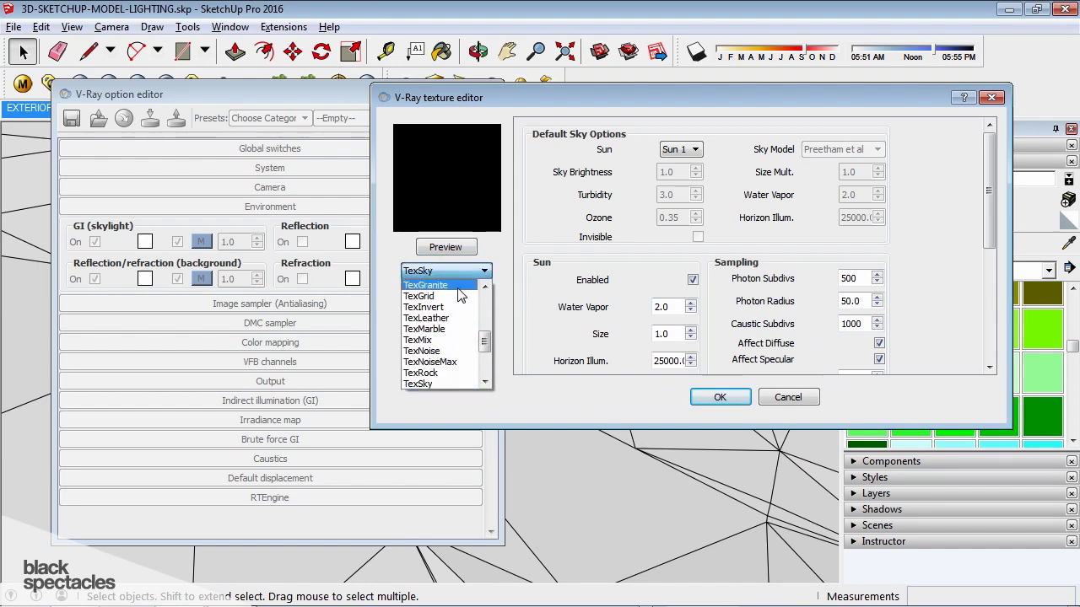
pyautogui.moveTo(485, 342); pyautogui.dragTo(486, 350)
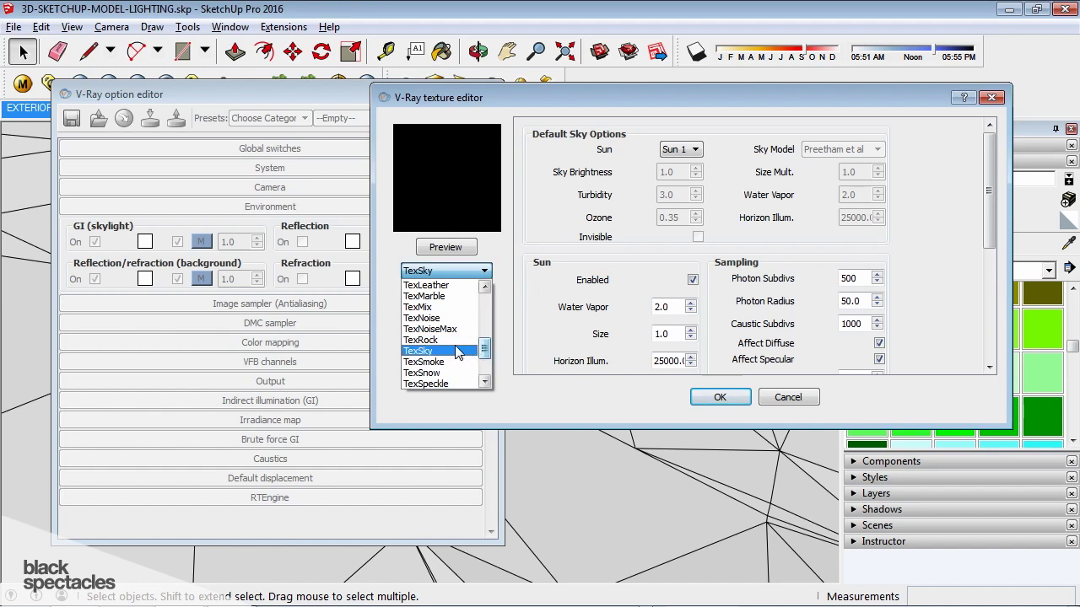
pyautogui.click(460, 351)
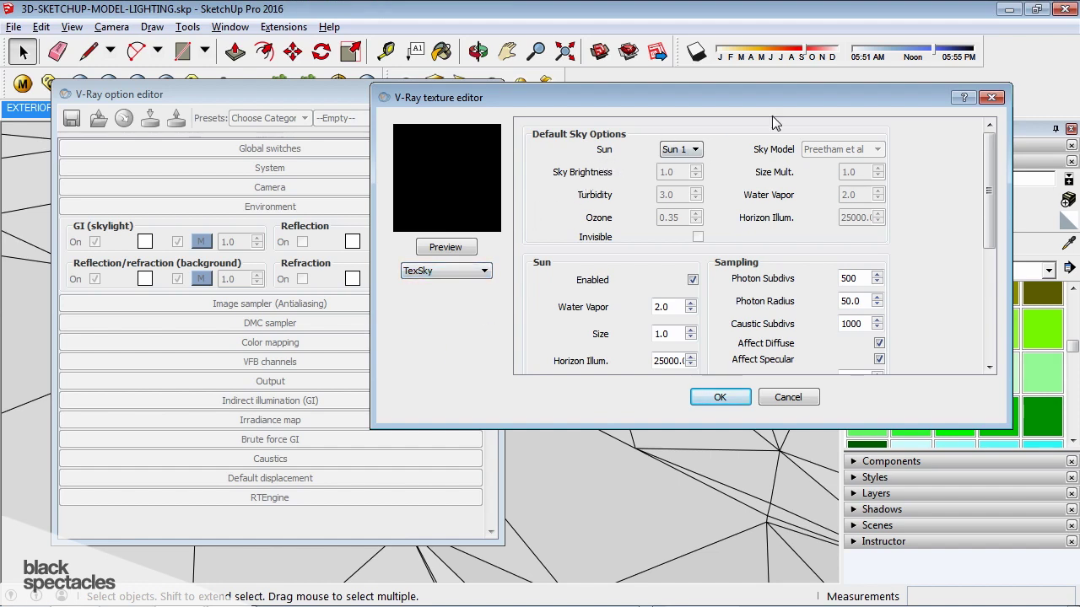
pyautogui.moveTo(989, 192)
pyautogui.mouseDown()
pyautogui.moveTo(990, 209)
pyautogui.moveTo(989, 193)
pyautogui.mouseUp()
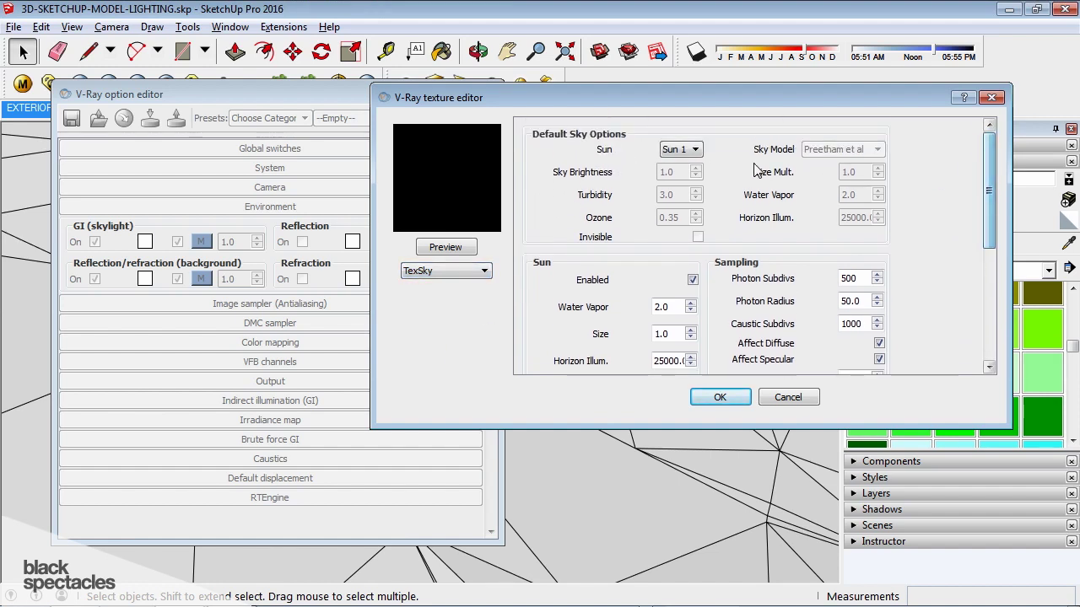
pyautogui.click(680, 150)
pyautogui.click(683, 175)
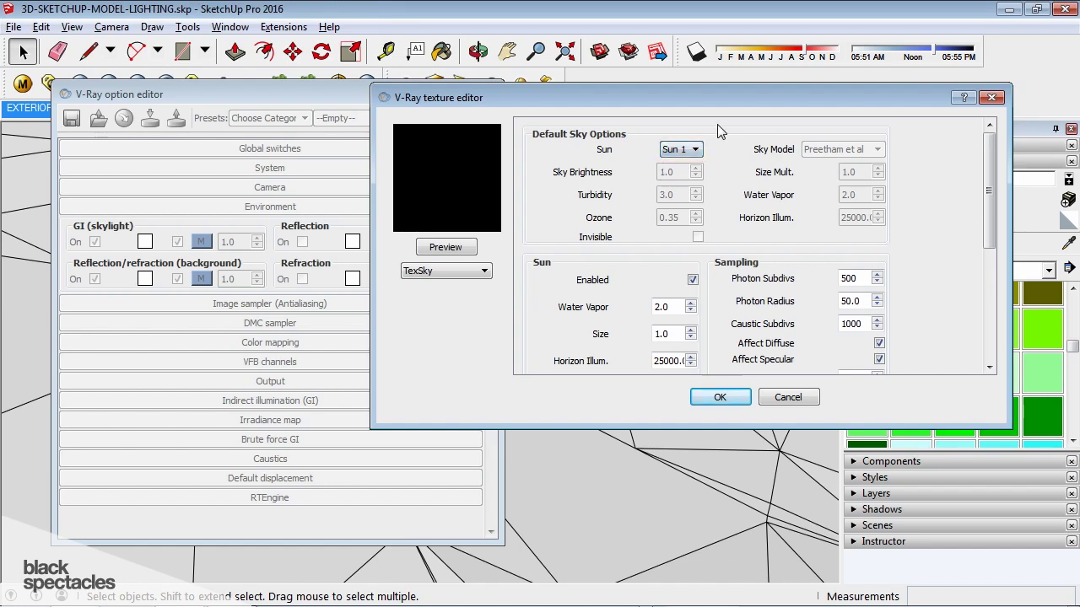
pyautogui.scroll(-3, 791, 224)
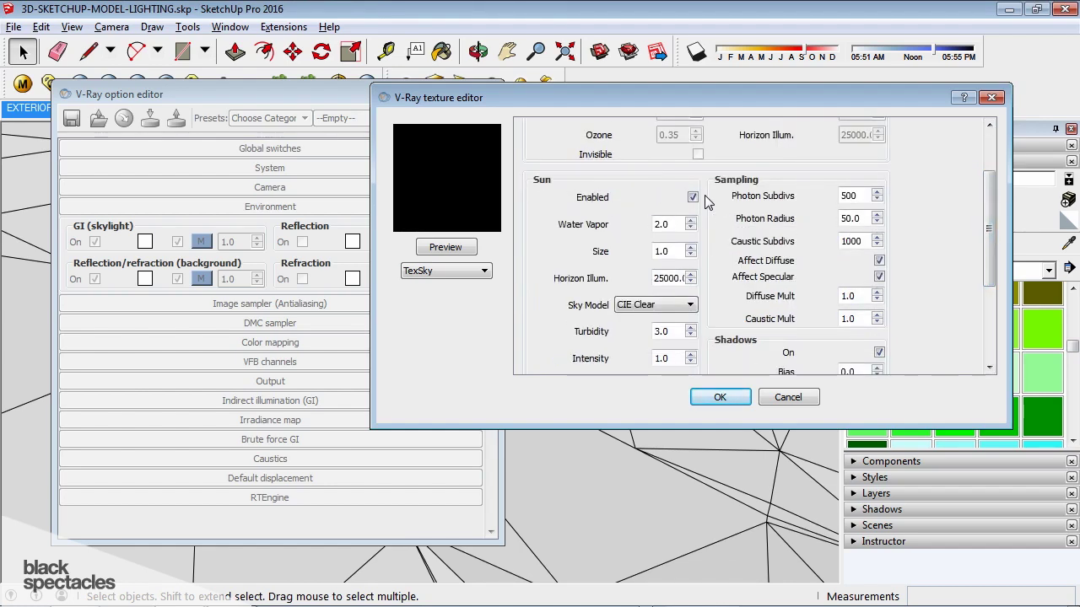
# - Keep TexSky sky Intensity and sun Size at 1.0 and accept the texture settings
pyautogui.scroll(-2, 993, 226)
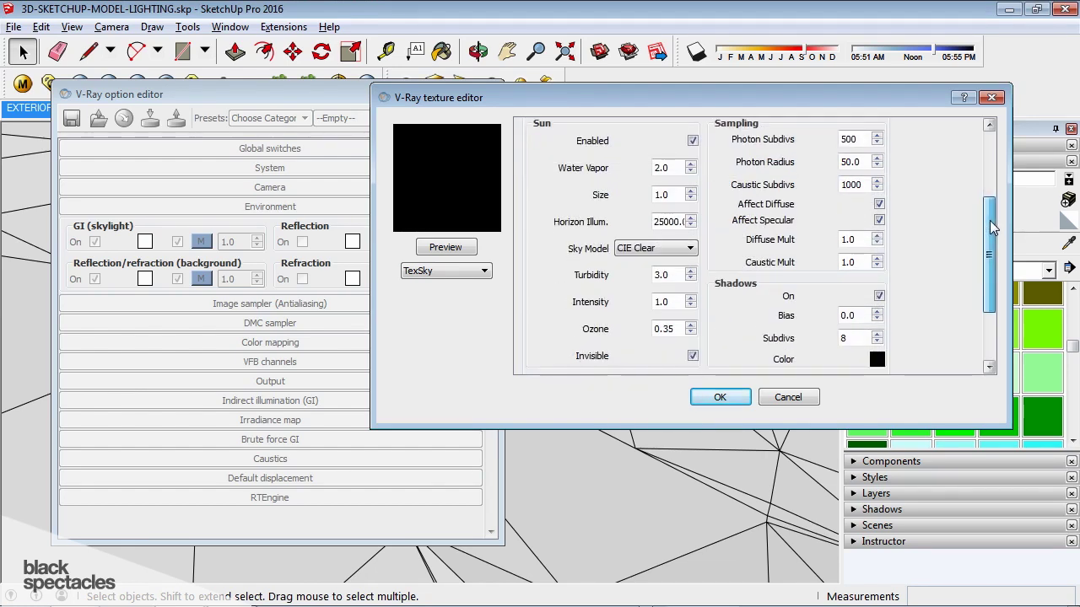
pyautogui.scroll(1, 992, 227)
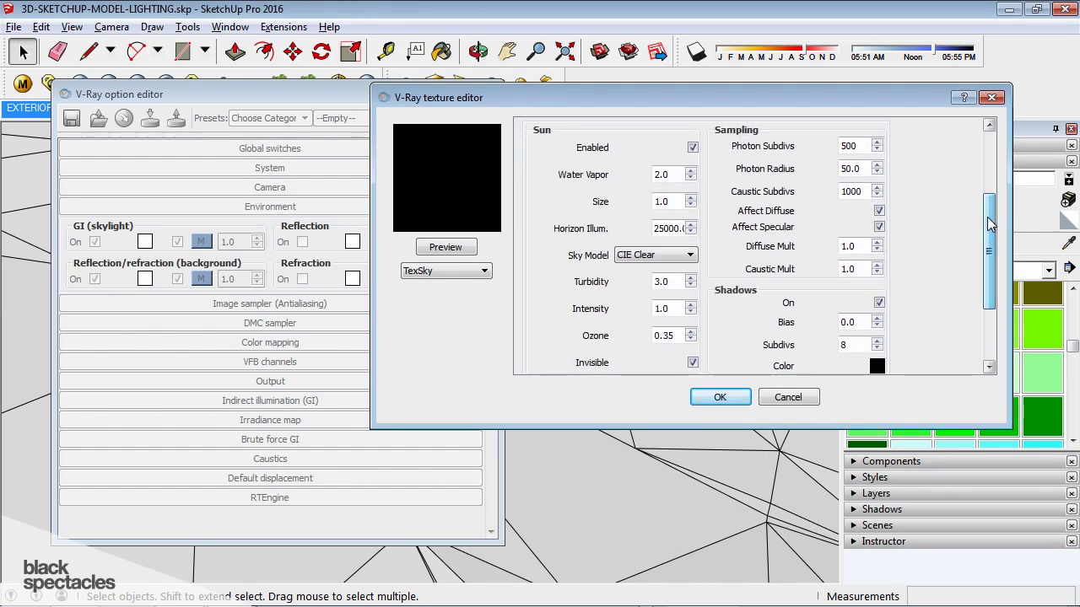
pyautogui.doubleClick(662, 309)
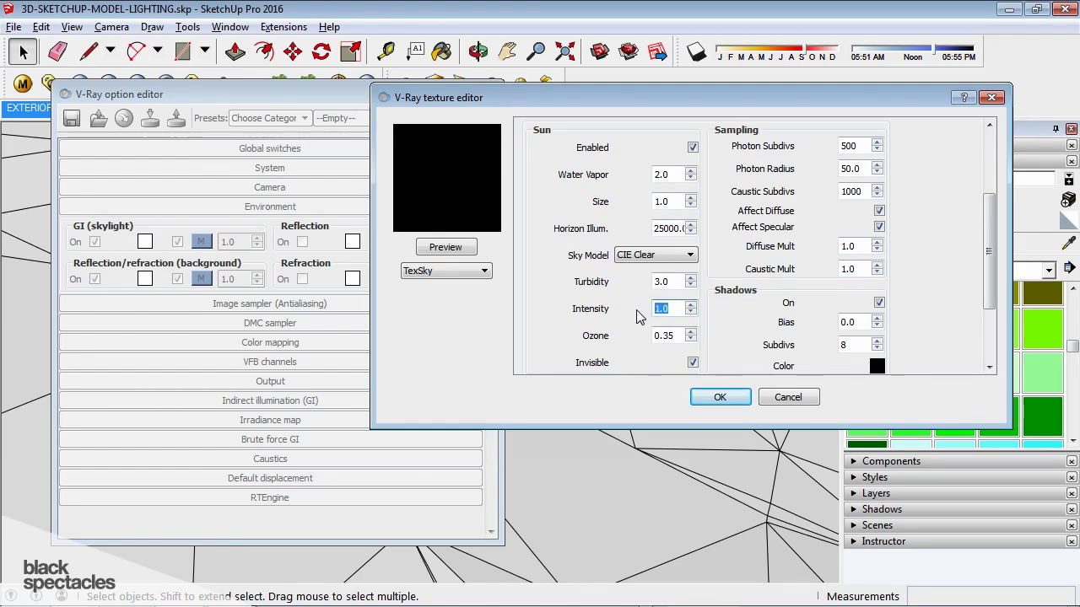
pyautogui.moveTo(991, 250); pyautogui.dragTo(991, 226)
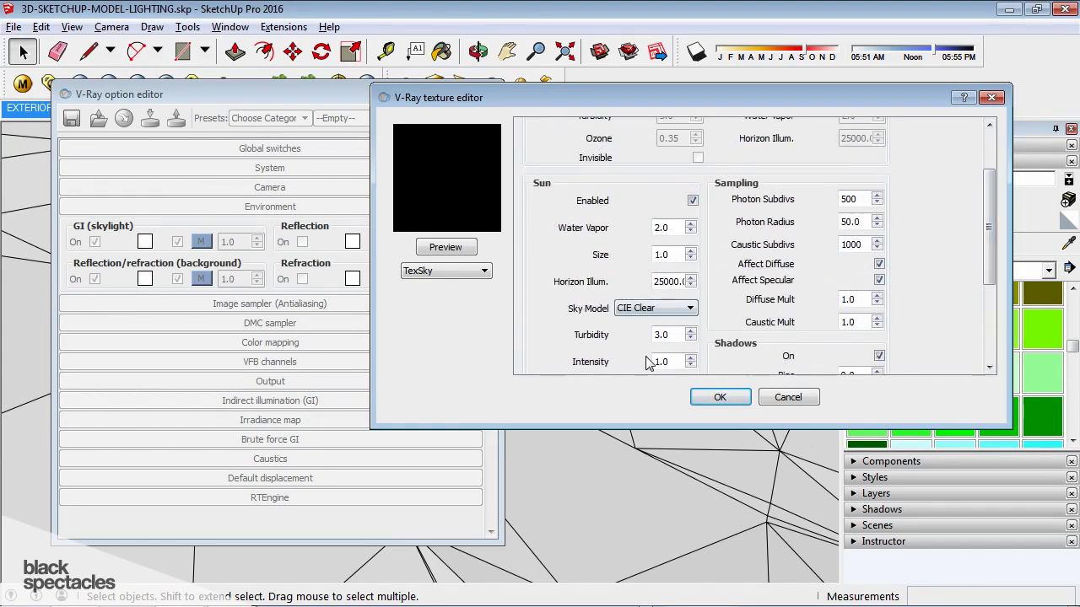
pyautogui.moveTo(676, 256); pyautogui.dragTo(646, 257)
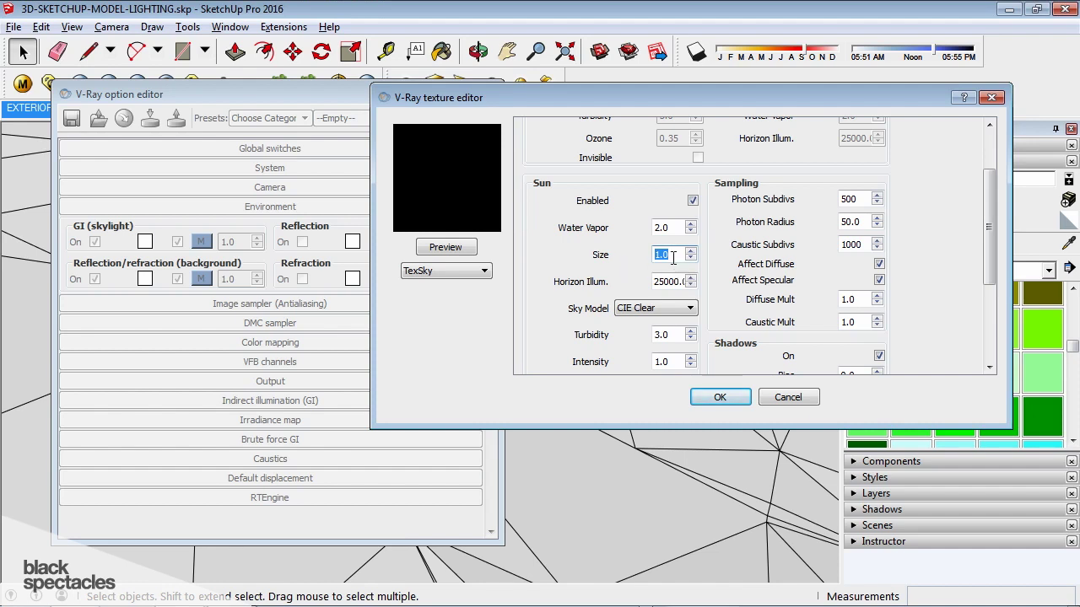
pyautogui.click(720, 399)
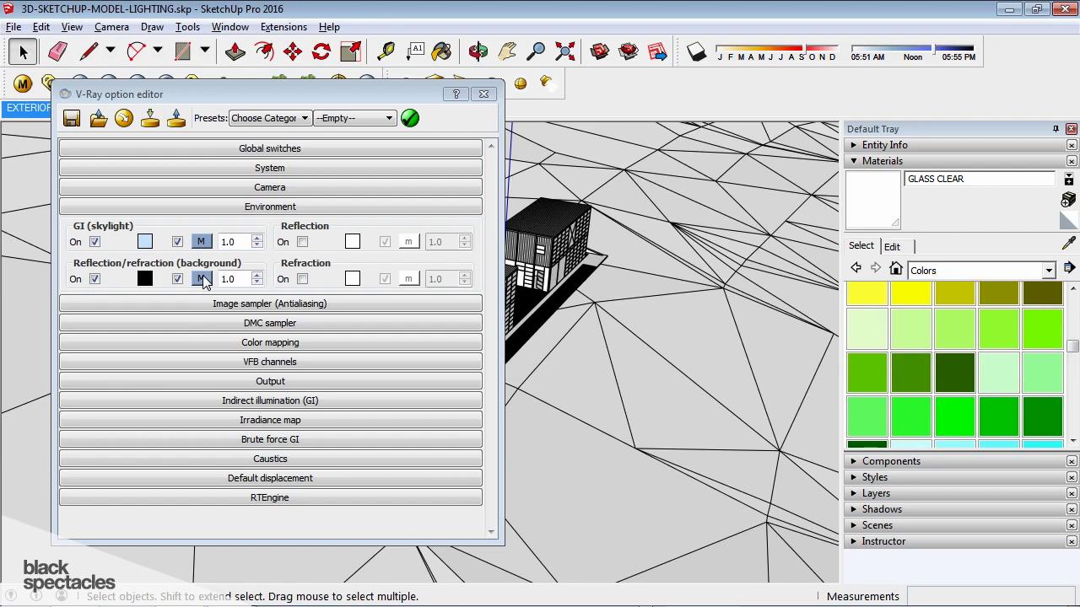
pyautogui.click(203, 279)
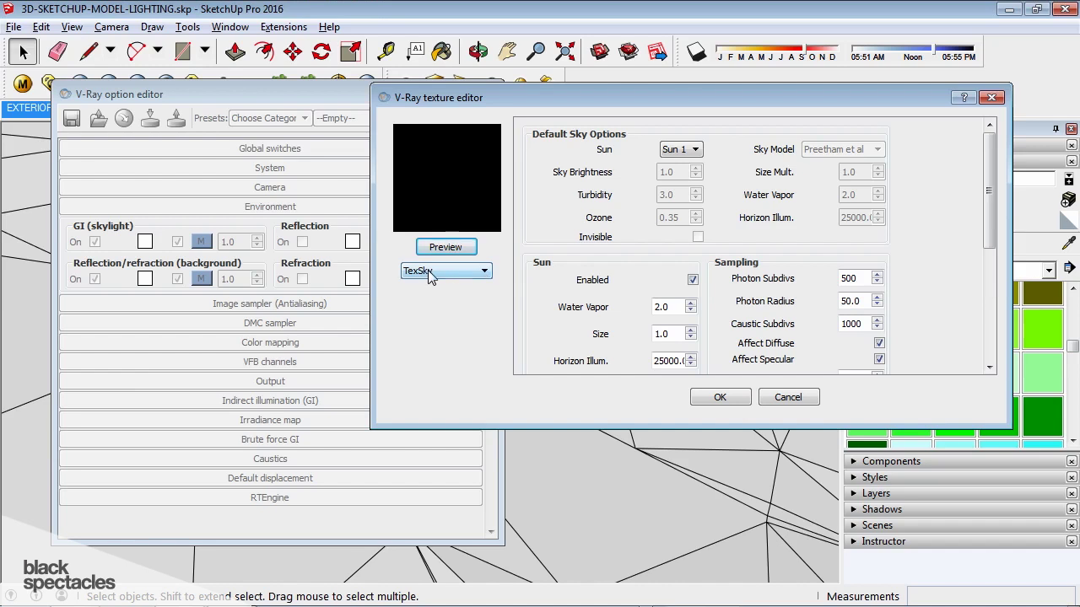
pyautogui.click(436, 271)
pyautogui.click(437, 272)
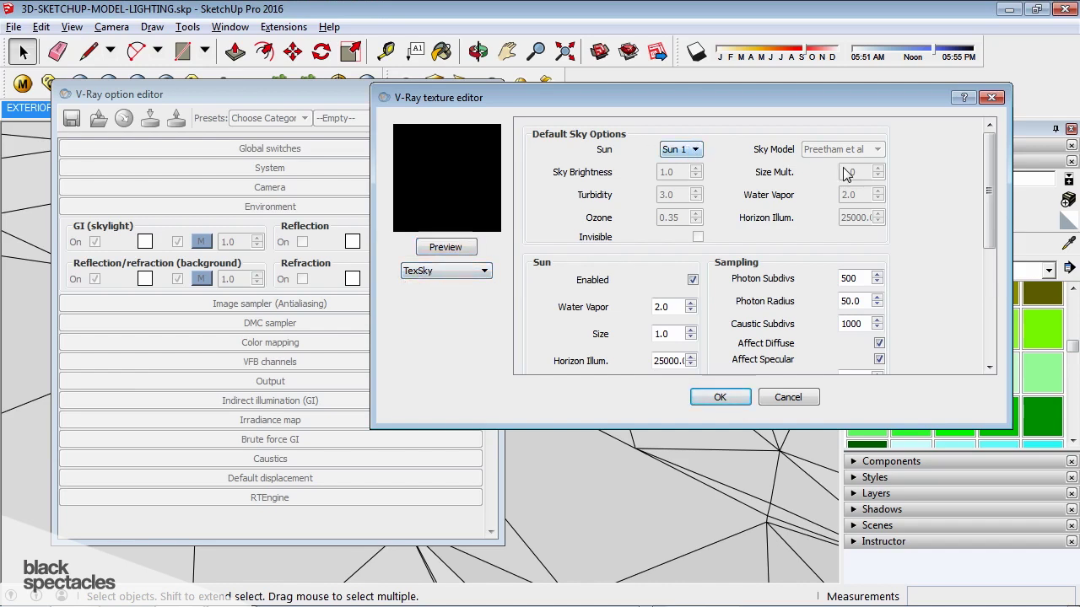
pyautogui.scroll(-1, 979, 152)
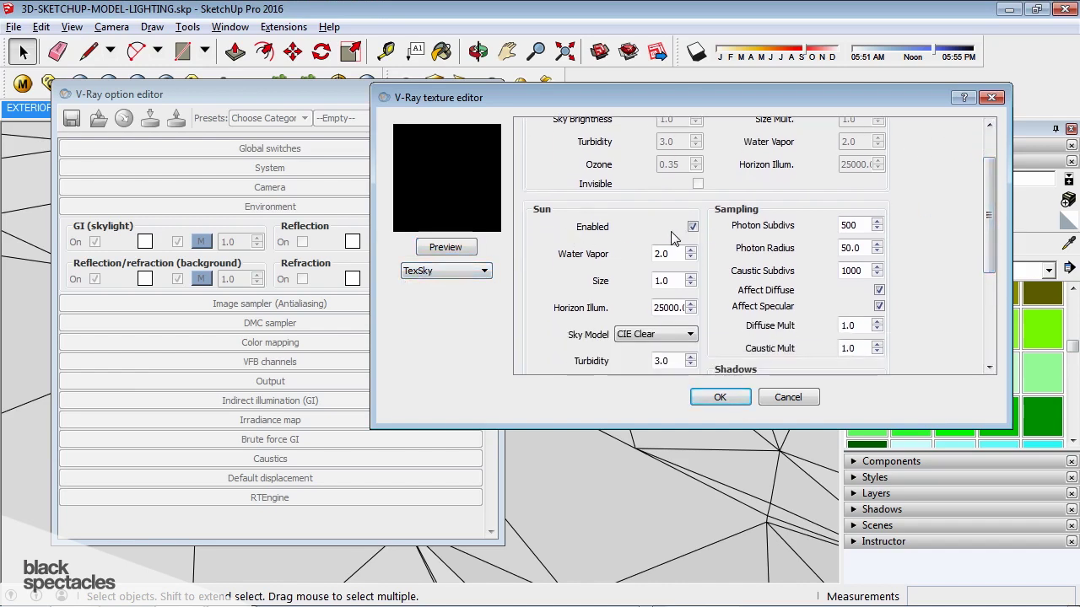
pyautogui.scroll(-1, 833, 363)
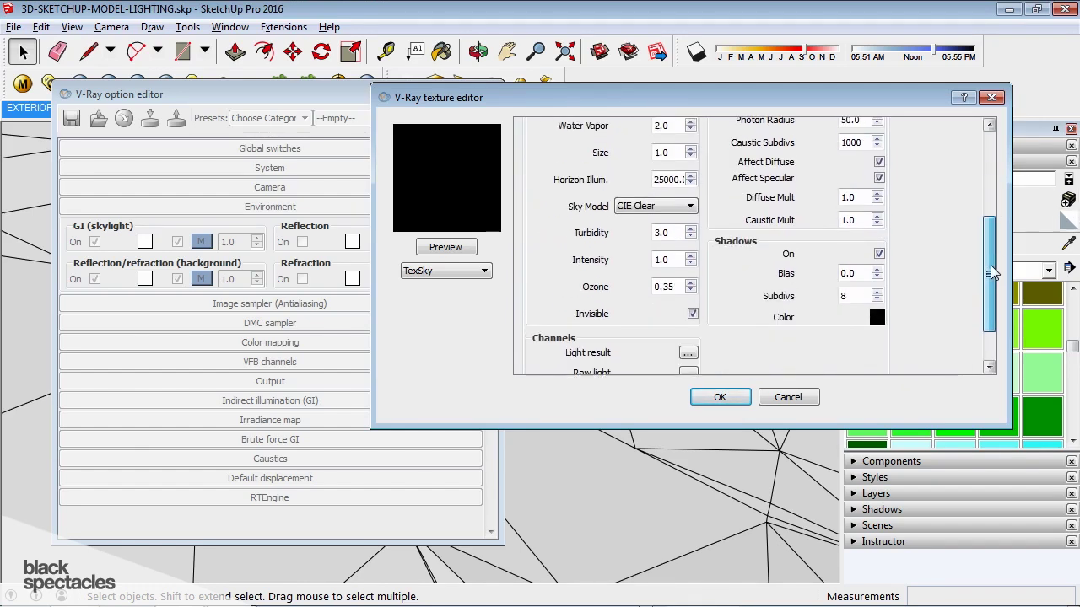
pyautogui.click(719, 397)
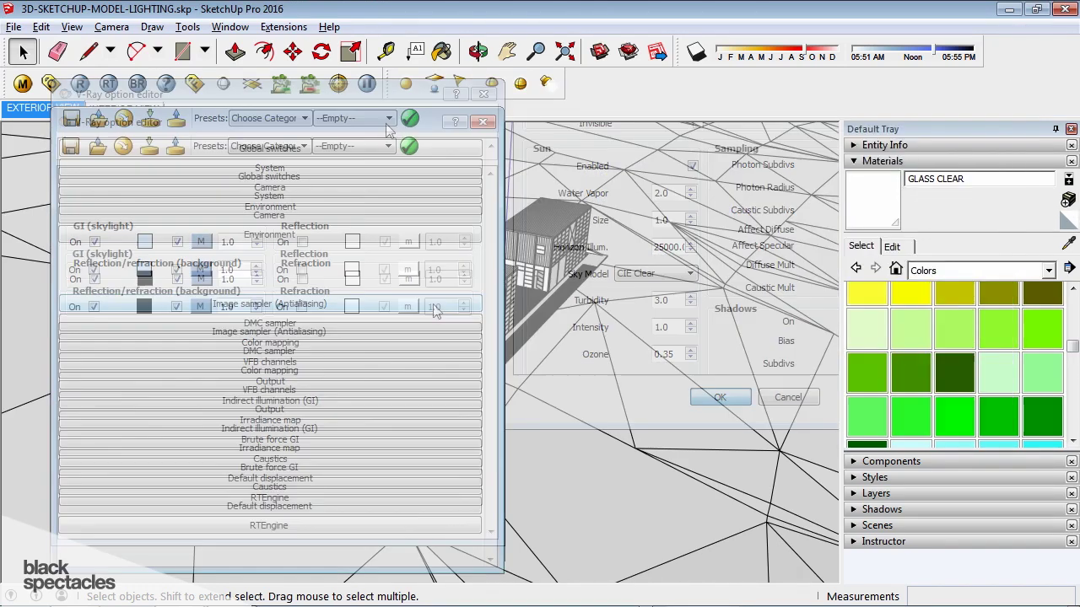
pyautogui.moveTo(389, 103); pyautogui.dragTo(348, 161)
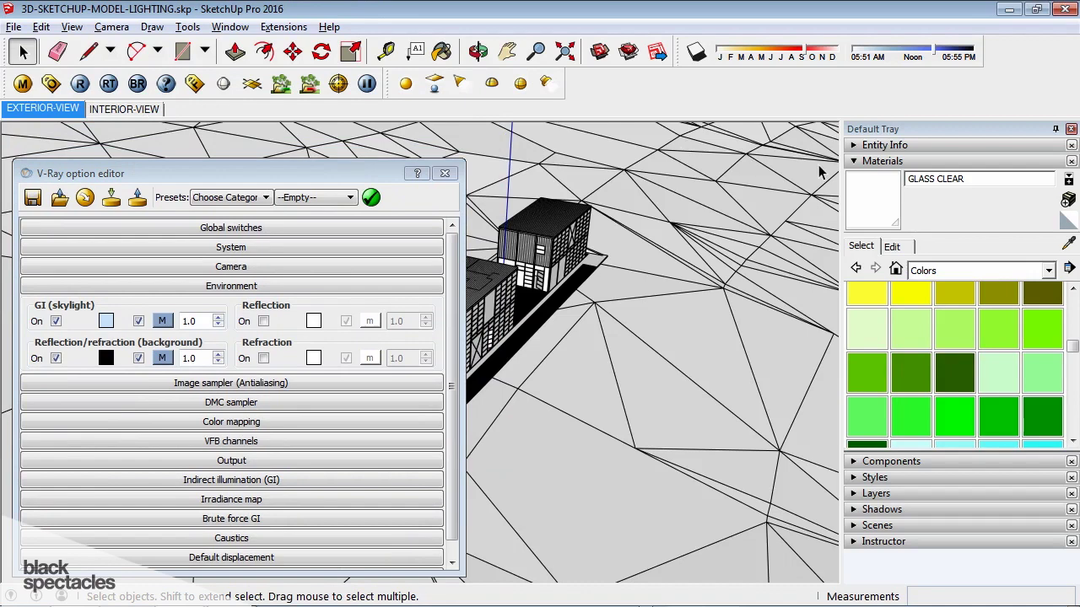
pyautogui.click(988, 160)
# - Start the V-Ray render and move the frame buffer aside to show the progress log
pyautogui.click(80, 83)
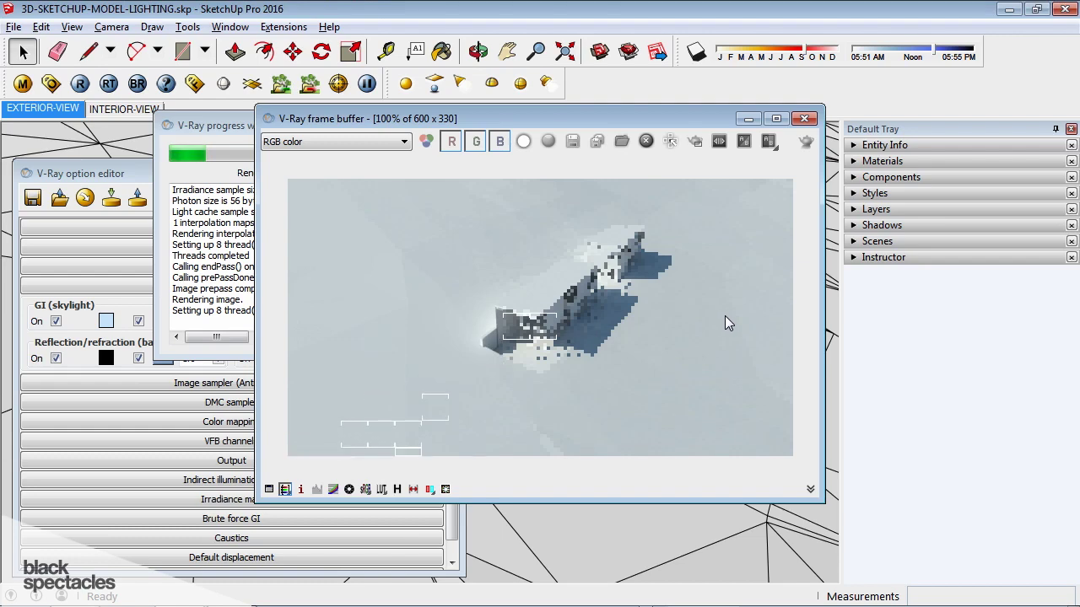
pyautogui.moveTo(547, 119); pyautogui.dragTo(738, 171)
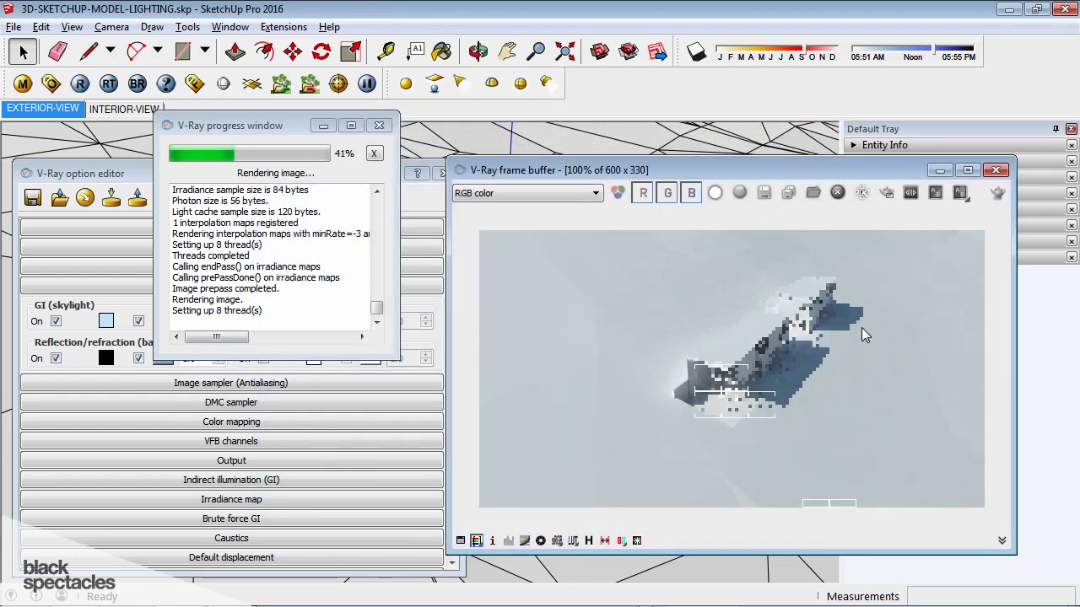